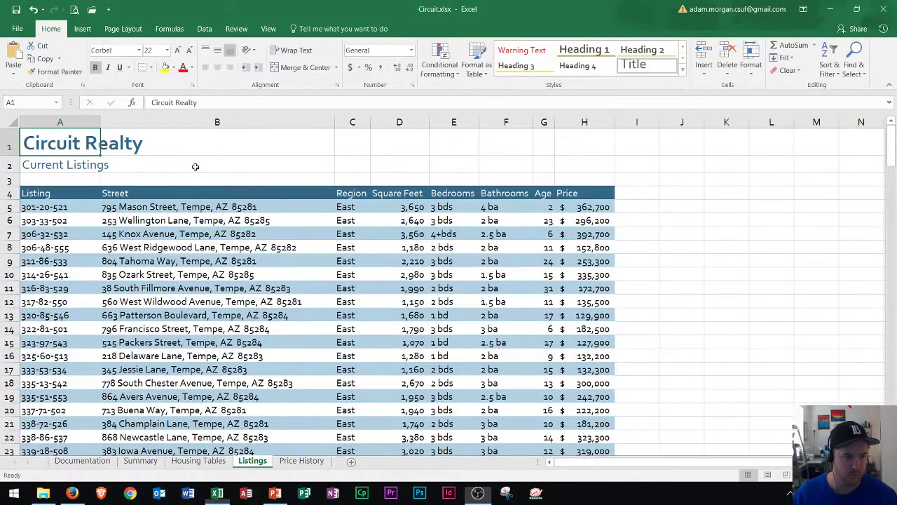
Examine the Listings sheet's table from the column headers in row 4 down to the last record in row 185
{"action": "key", "text": "Down"}
{"action": "key", "text": "Down"}
{"action": "key", "text": "Down"}
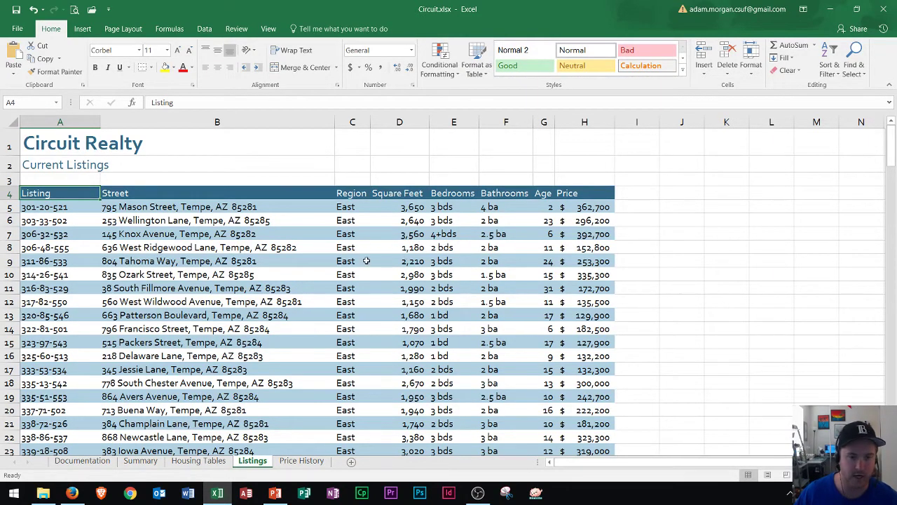
{"action": "scroll", "coordinate": [366, 263], "scroll_direction": "down", "scroll_amount": 3}
{"action": "scroll", "coordinate": [366, 265], "scroll_direction": "down", "scroll_amount": 20}
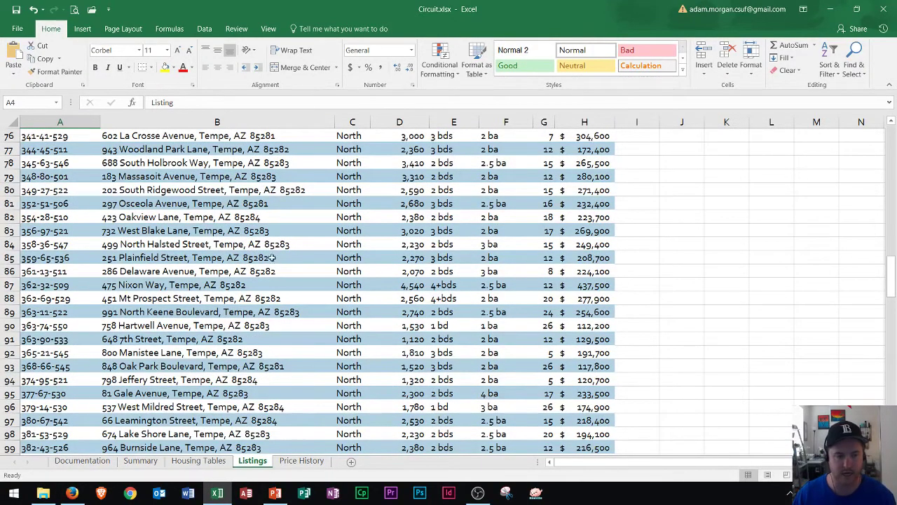
{"action": "scroll", "coordinate": [321, 210], "scroll_direction": "up", "scroll_amount": 17}
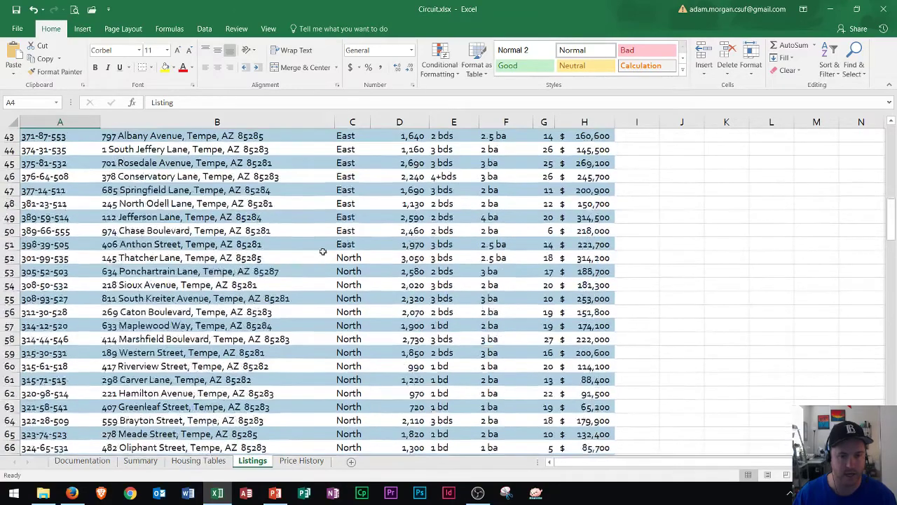
{"action": "scroll", "coordinate": [323, 251], "scroll_direction": "up", "scroll_amount": 8}
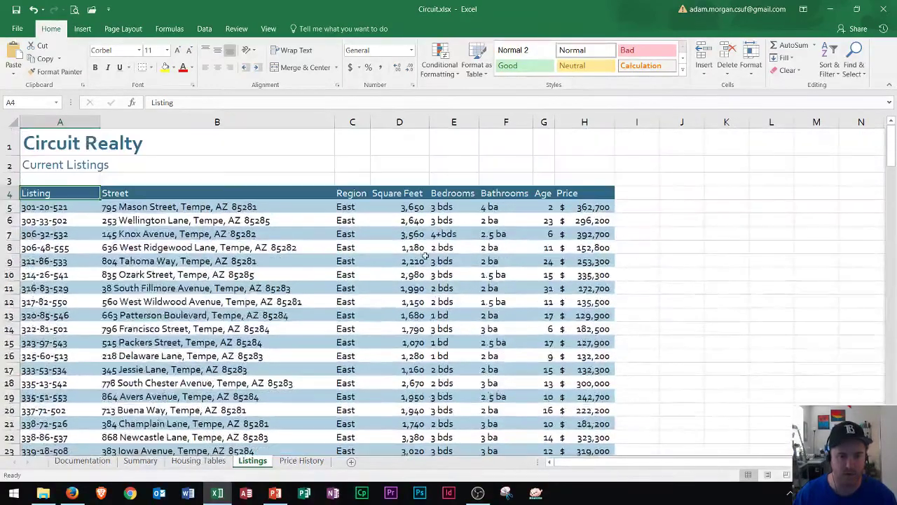
{"action": "left_click", "coordinate": [568, 194]}
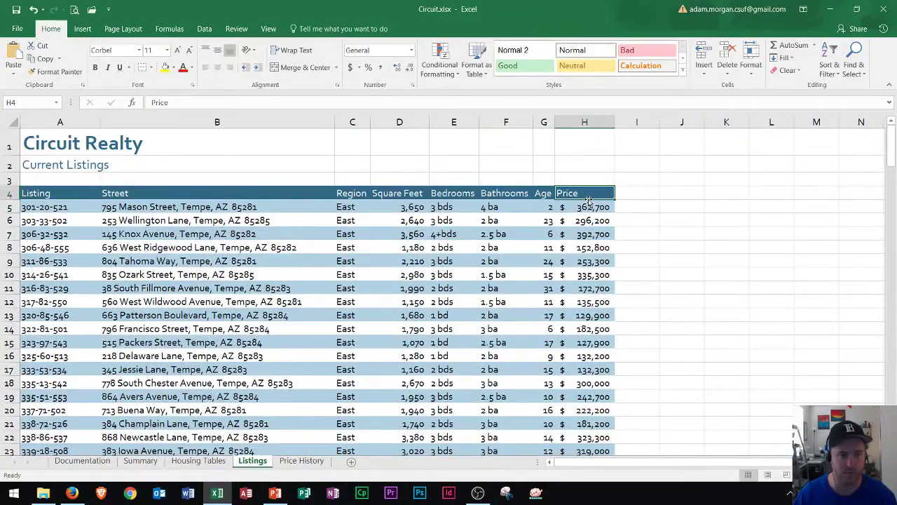
{"action": "left_click", "coordinate": [358, 250]}
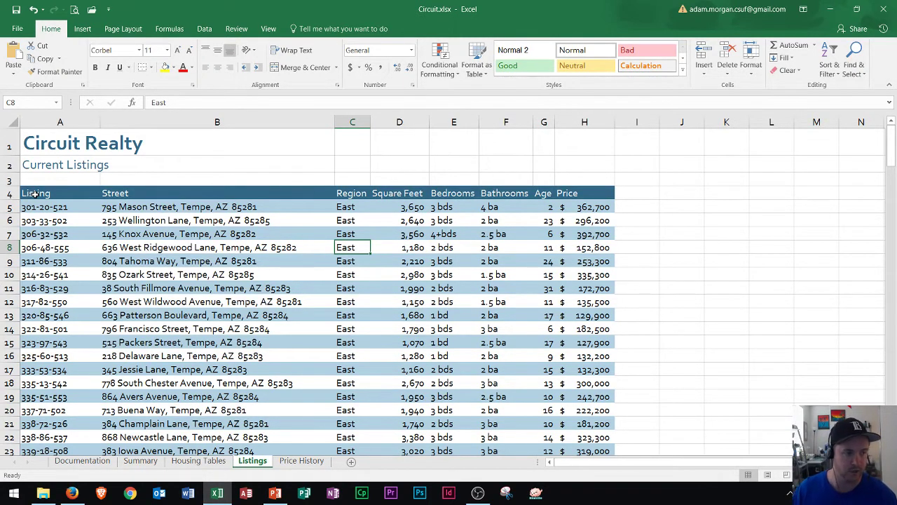
{"action": "left_click_drag", "start_coordinate": [35, 194], "coordinate": [554, 184]}
{"action": "left_click", "coordinate": [540, 190]}
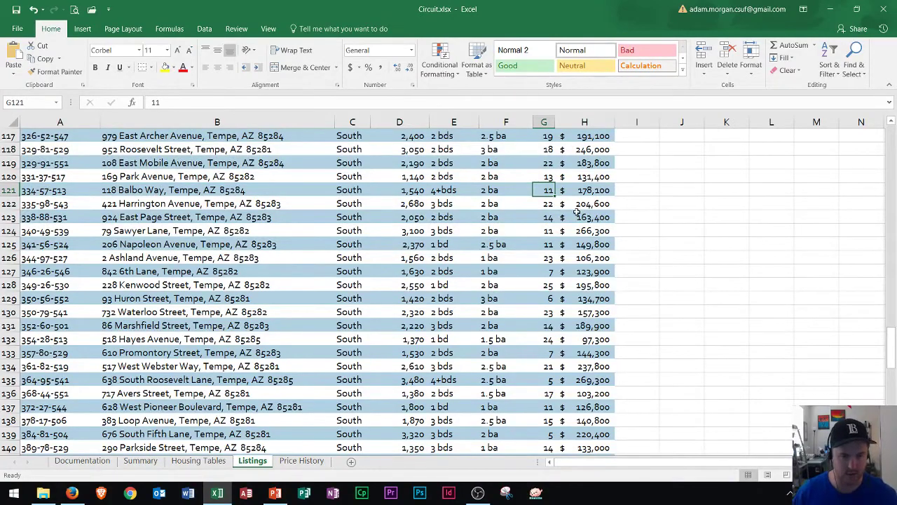
{"action": "key", "text": "ctrl+Down"}
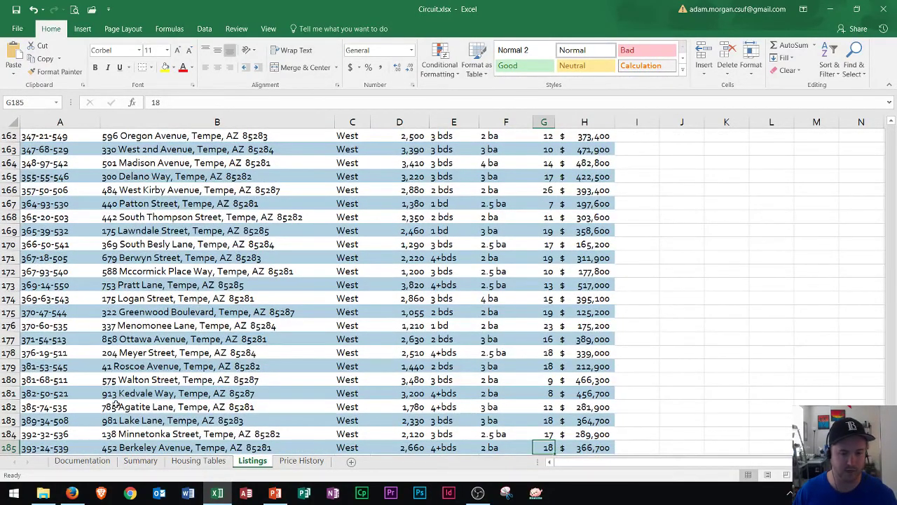
{"action": "scroll", "coordinate": [116, 404], "scroll_direction": "down", "scroll_amount": 2}
{"action": "left_click", "coordinate": [25, 367]}
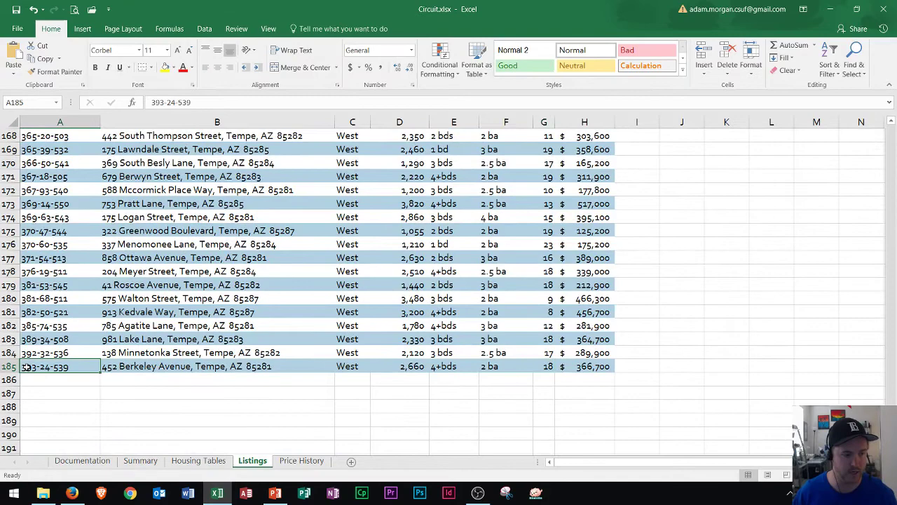
Insert a histogram based on the full listings table, A4:H185, including its header row
{"action": "key", "text": "ctrl+Up"}
{"action": "scroll", "coordinate": [35, 358], "scroll_direction": "up", "scroll_amount": 1}
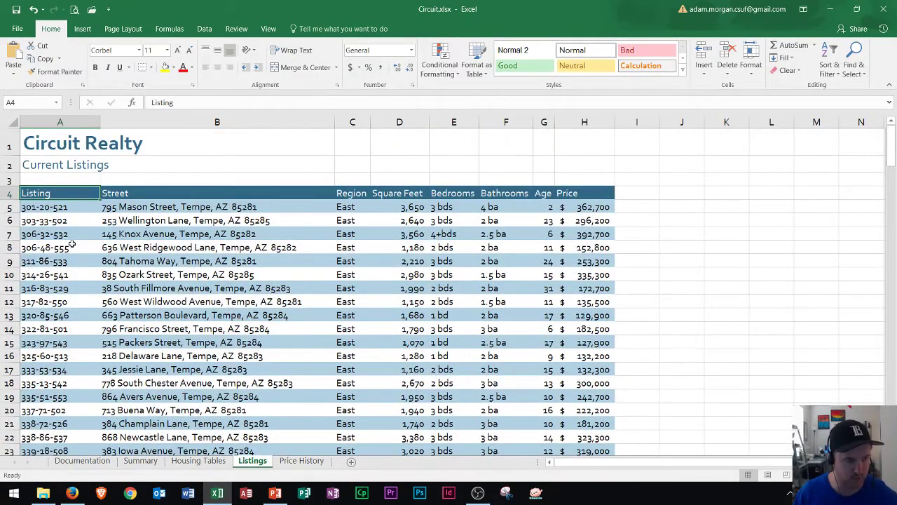
{"action": "key", "text": "ctrl+shift+Right"}
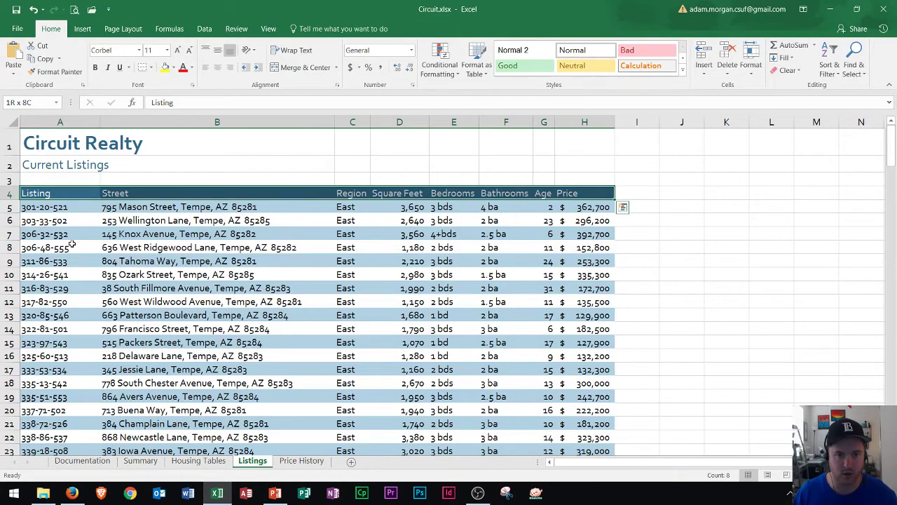
{"action": "key", "text": "ctrl+shift+Down"}
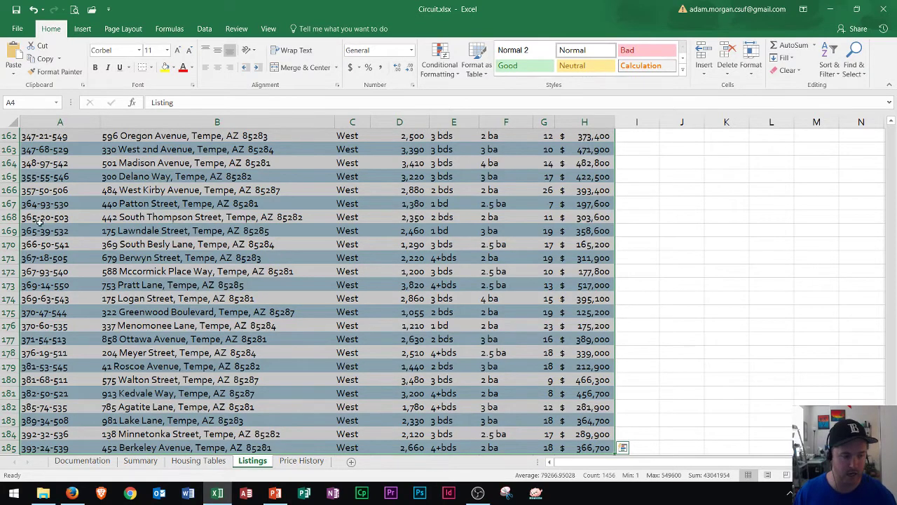
{"action": "scroll", "coordinate": [168, 240], "scroll_direction": "down", "scroll_amount": 1}
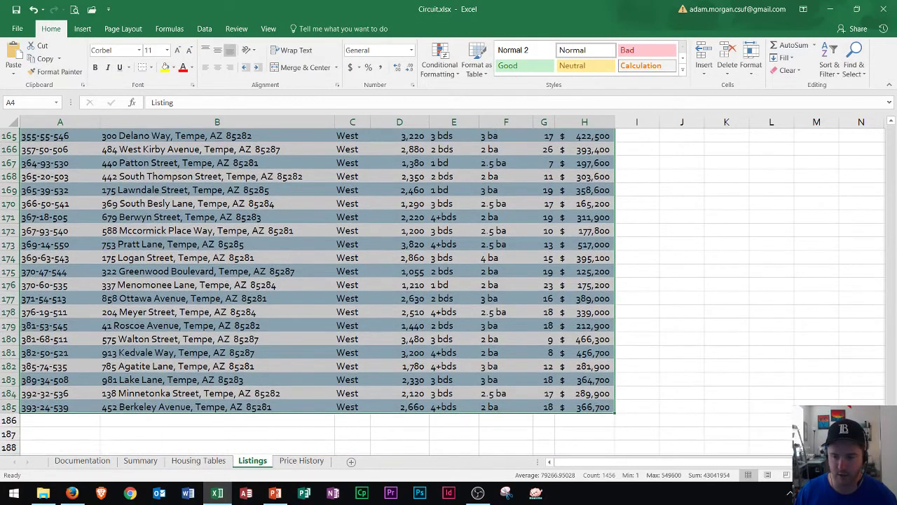
{"action": "left_click_drag", "start_coordinate": [891, 393], "coordinate": [887, 144]}
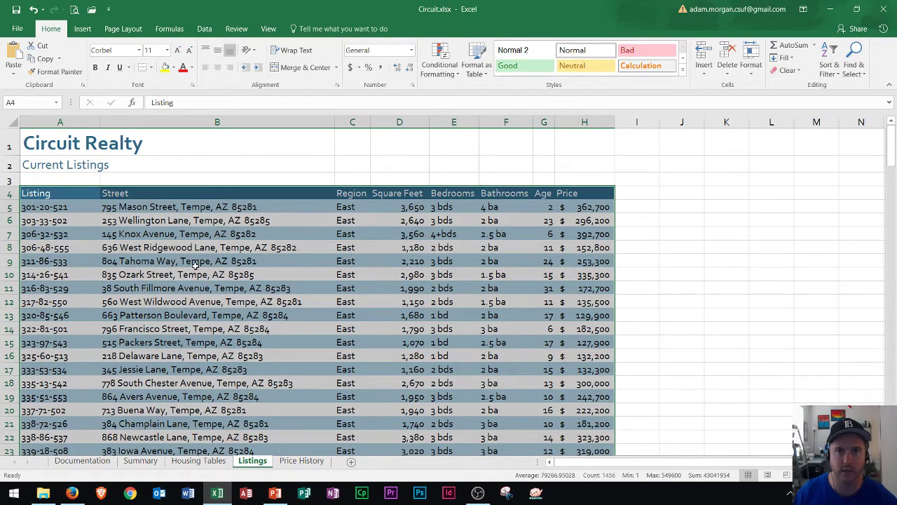
{"action": "left_click", "coordinate": [82, 29]}
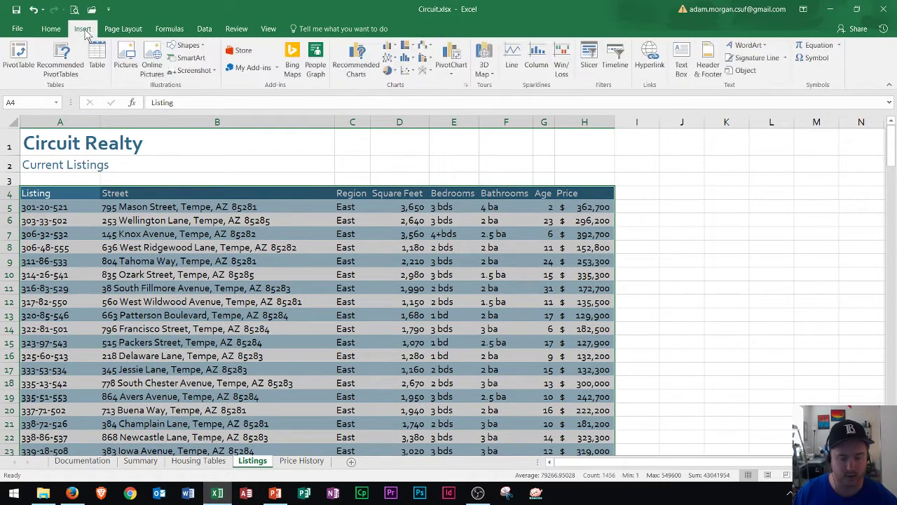
{"action": "left_click", "coordinate": [412, 62]}
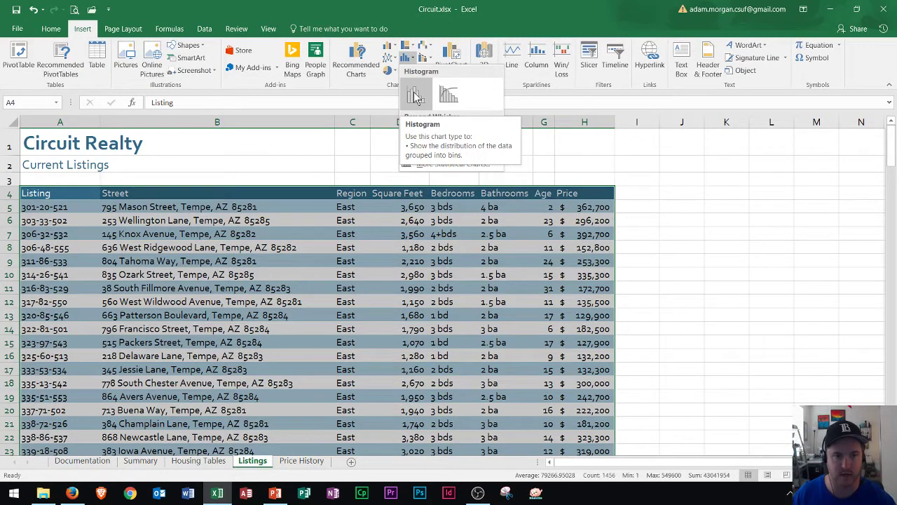
{"action": "left_click", "coordinate": [414, 96]}
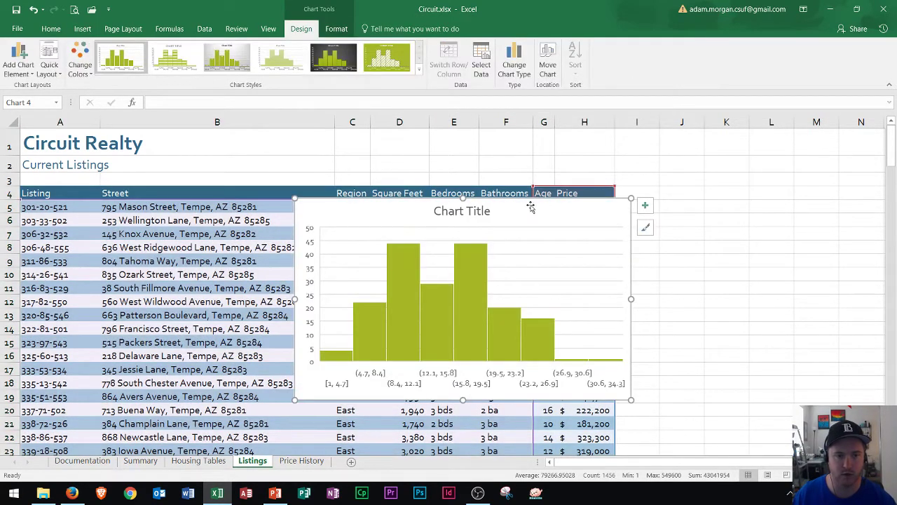
Move the histogram clear of the Age and Price columns and narrow its data series to the Price column only
{"action": "left_click_drag", "start_coordinate": [540, 213], "coordinate": [376, 166]}
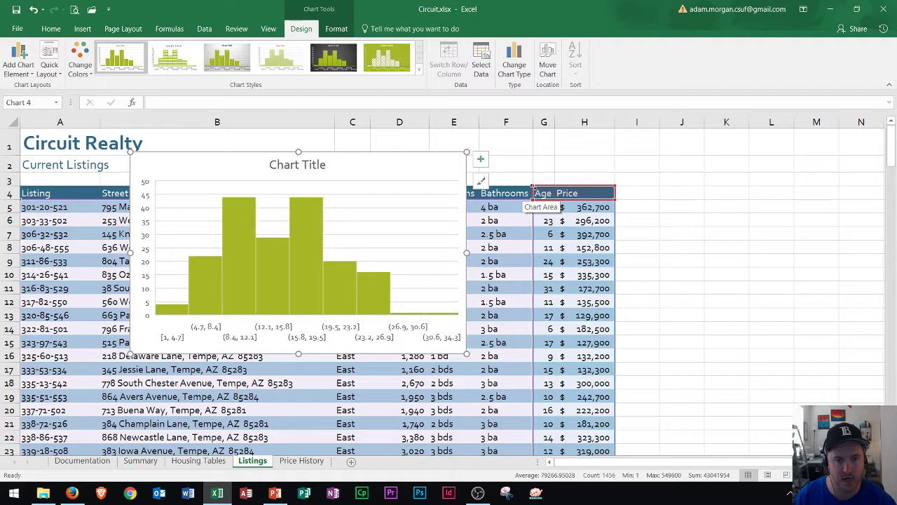
{"action": "left_click_drag", "start_coordinate": [533, 186], "coordinate": [553, 187]}
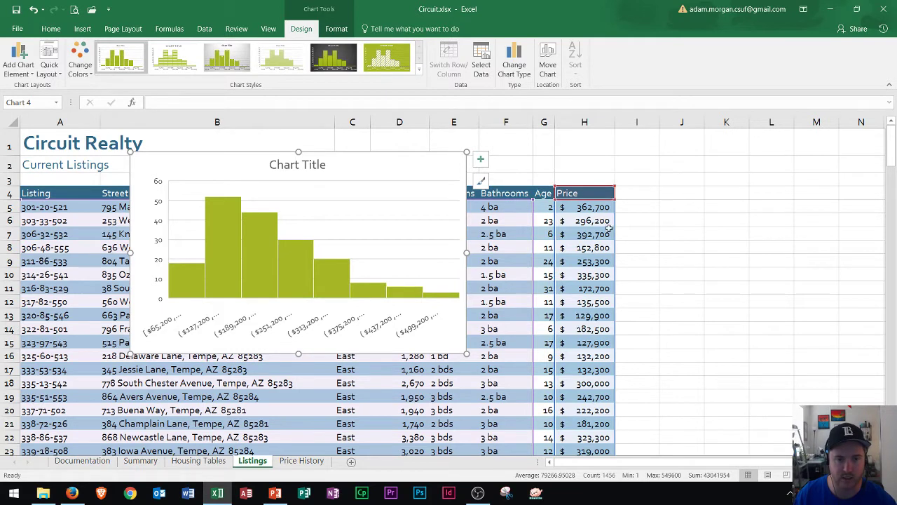
{"action": "mouse_move", "coordinate": [206, 258]}
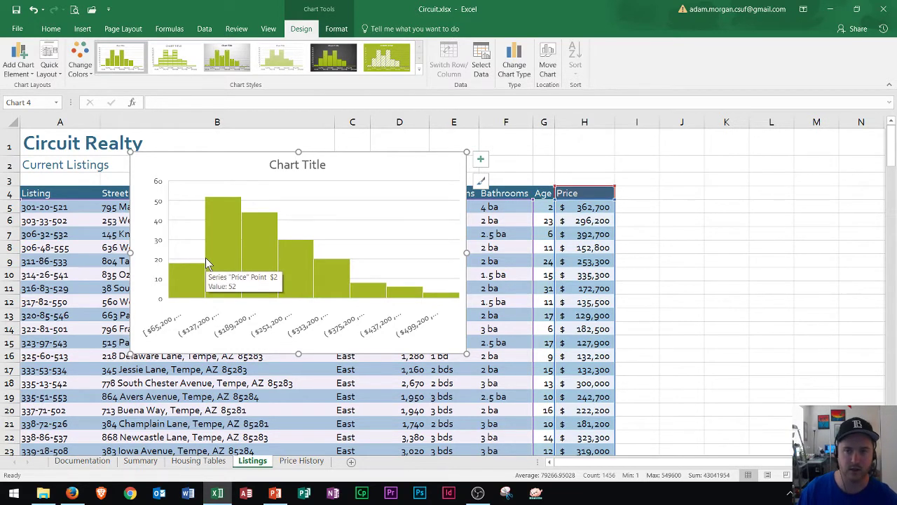
Move the histogram to the Summary sheet as an object and place it below the Listing Summary heading, starting in cell A4
{"action": "left_click", "coordinate": [549, 67]}
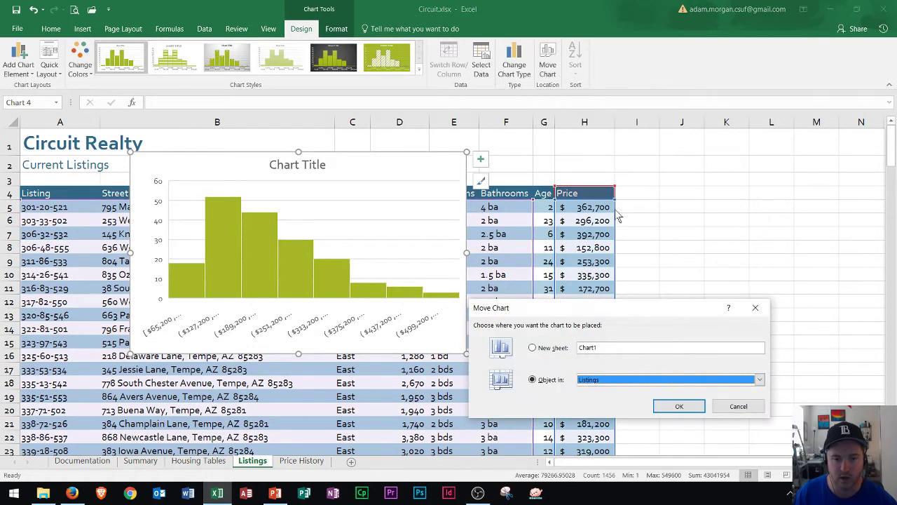
{"action": "left_click_drag", "start_coordinate": [623, 311], "coordinate": [621, 153]}
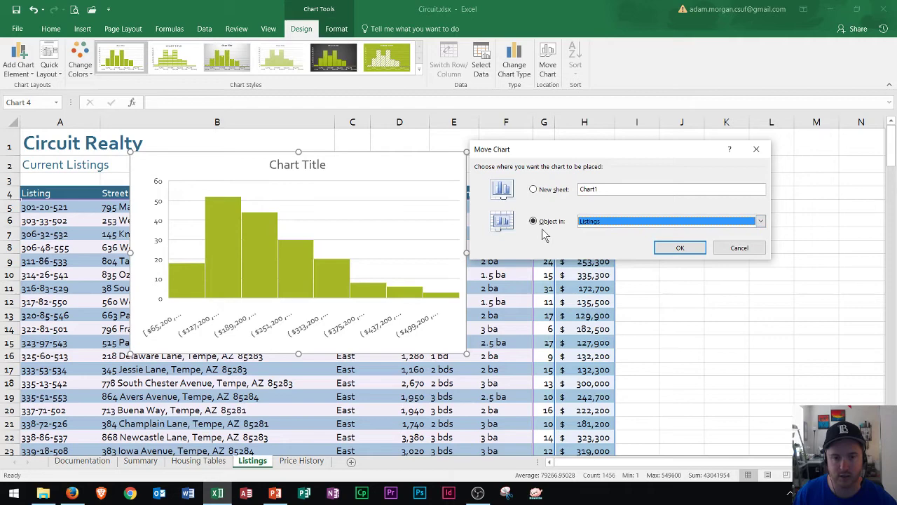
{"action": "left_click", "coordinate": [682, 223]}
{"action": "left_click", "coordinate": [667, 239]}
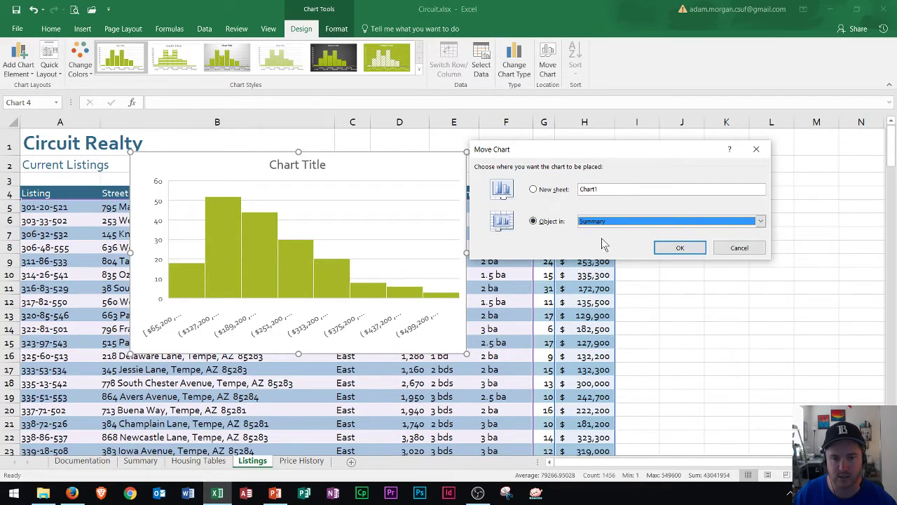
{"action": "left_click", "coordinate": [680, 249]}
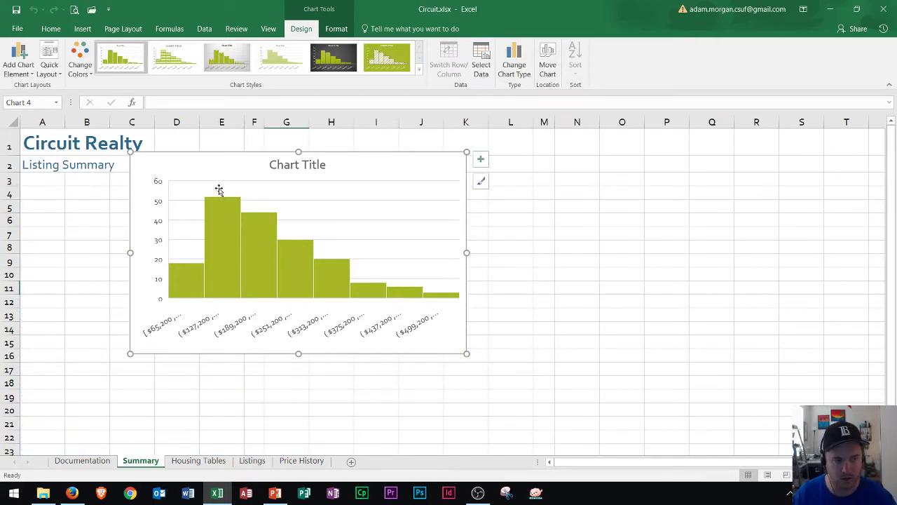
{"action": "left_click_drag", "start_coordinate": [208, 165], "coordinate": [122, 206]}
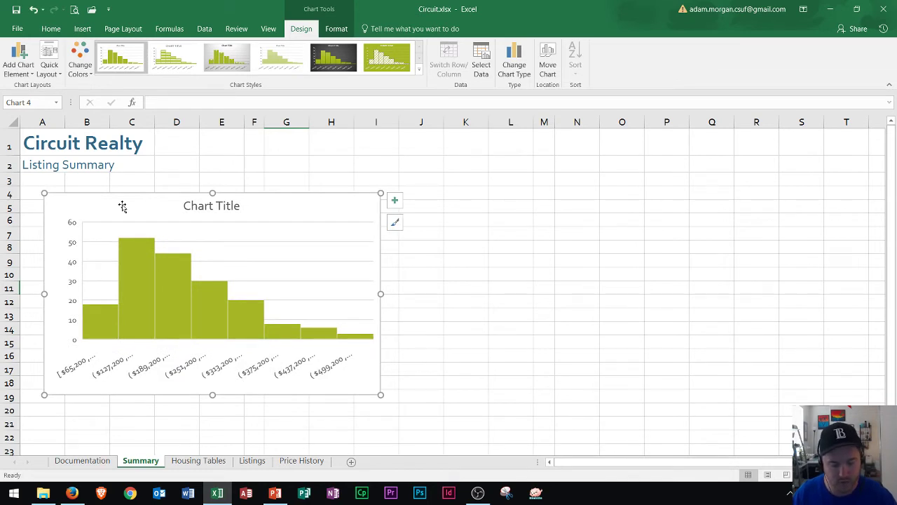
Title the histogram "Home Prices" and widen it to about the end of column R
{"action": "left_click", "coordinate": [202, 204]}
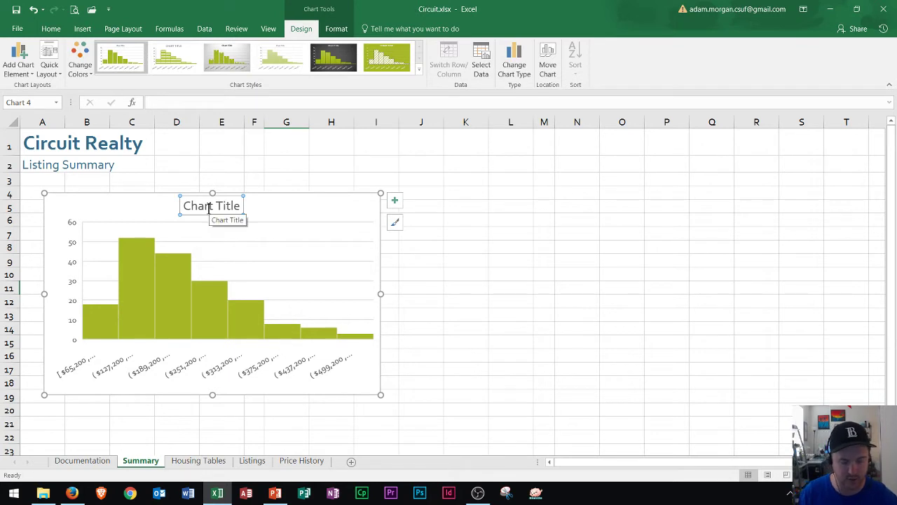
{"action": "triple_click", "coordinate": [208, 208]}
{"action": "type", "text": "Home P"}
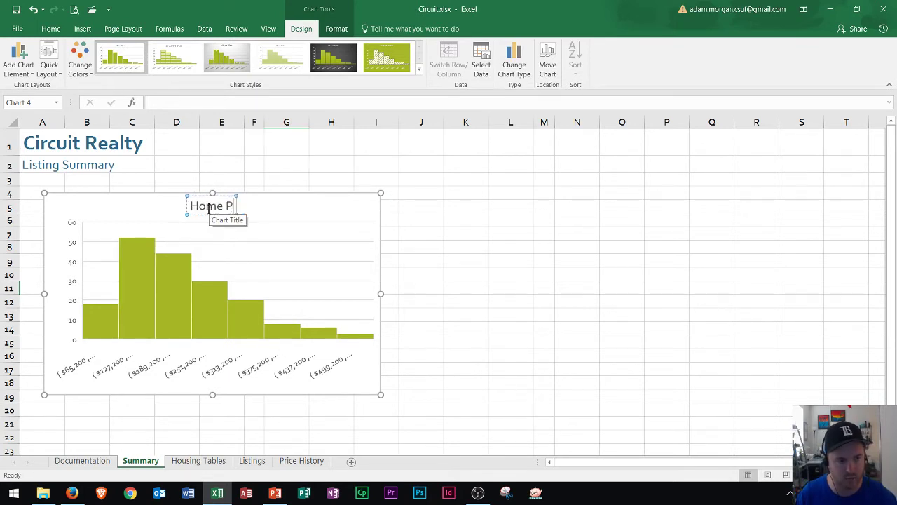
{"action": "type", "text": "rices"}
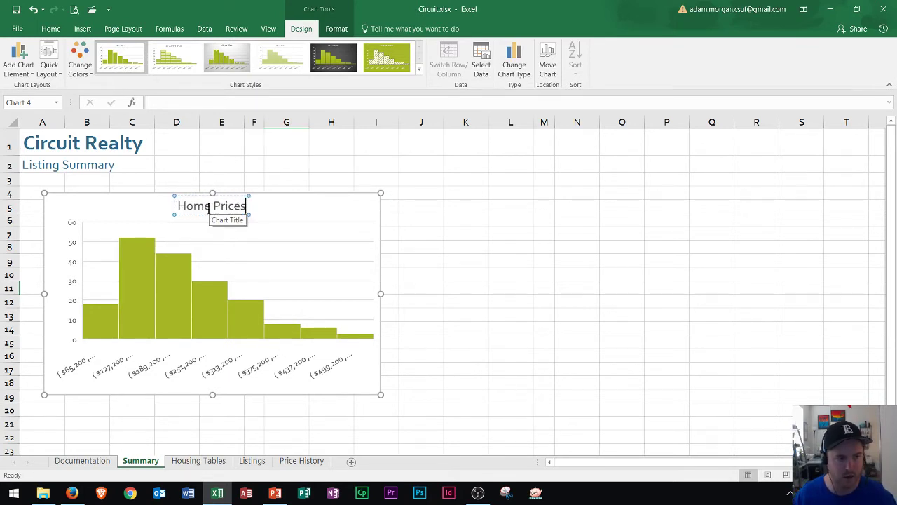
{"action": "left_click", "coordinate": [316, 203]}
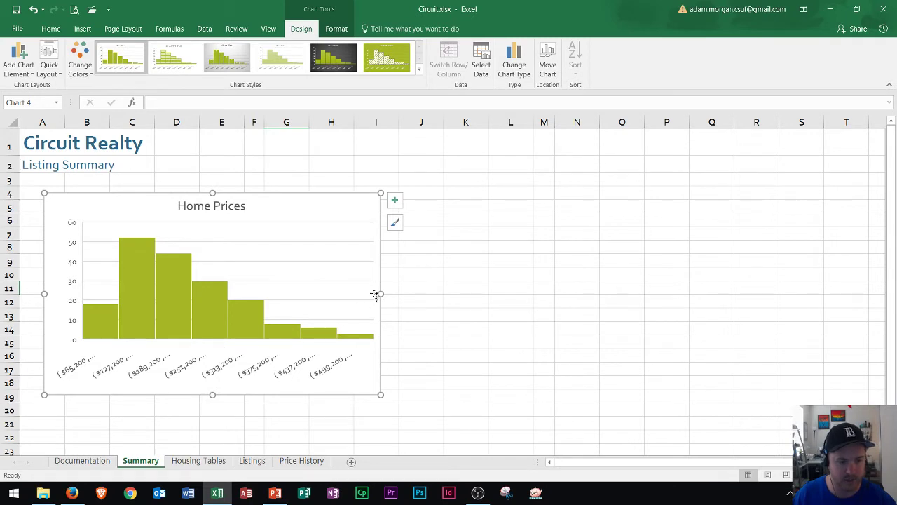
{"action": "left_click_drag", "start_coordinate": [380, 293], "coordinate": [783, 284]}
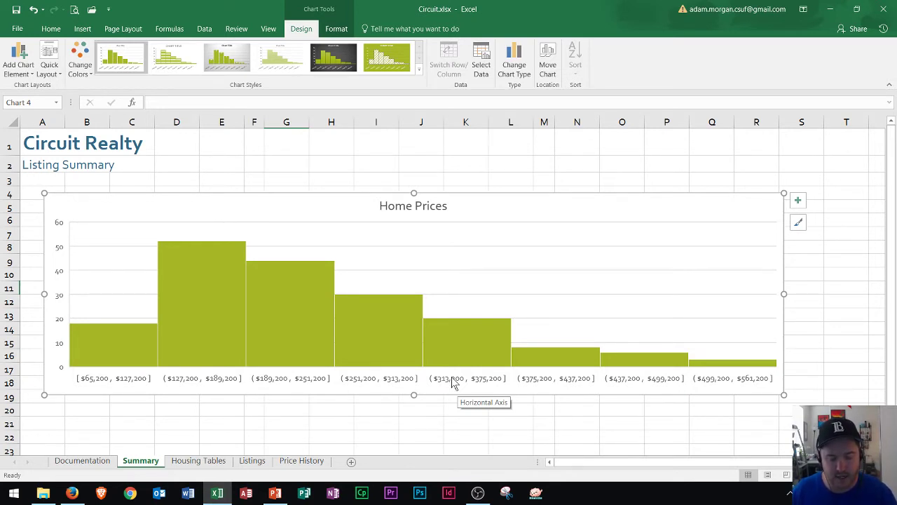
Set the maximum bound of the histogram's vertical axis to 50
{"action": "left_click", "coordinate": [61, 252]}
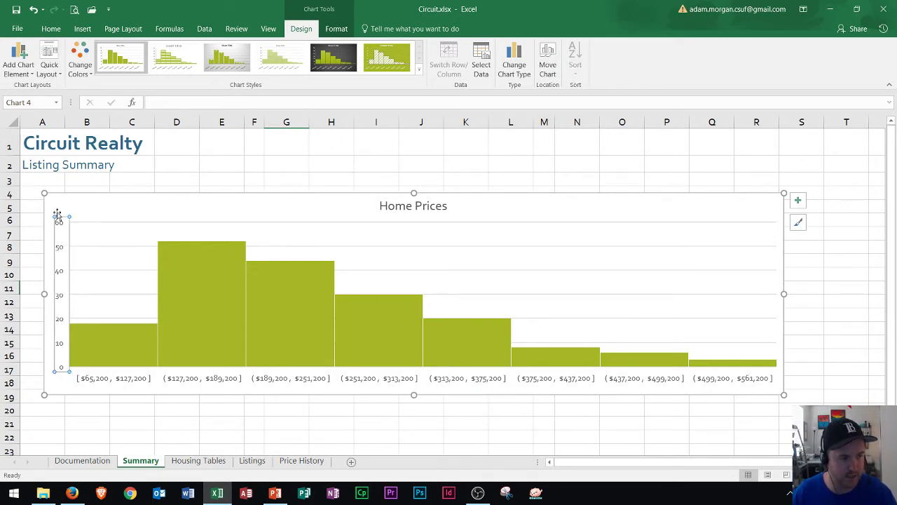
{"action": "double_click", "coordinate": [61, 253]}
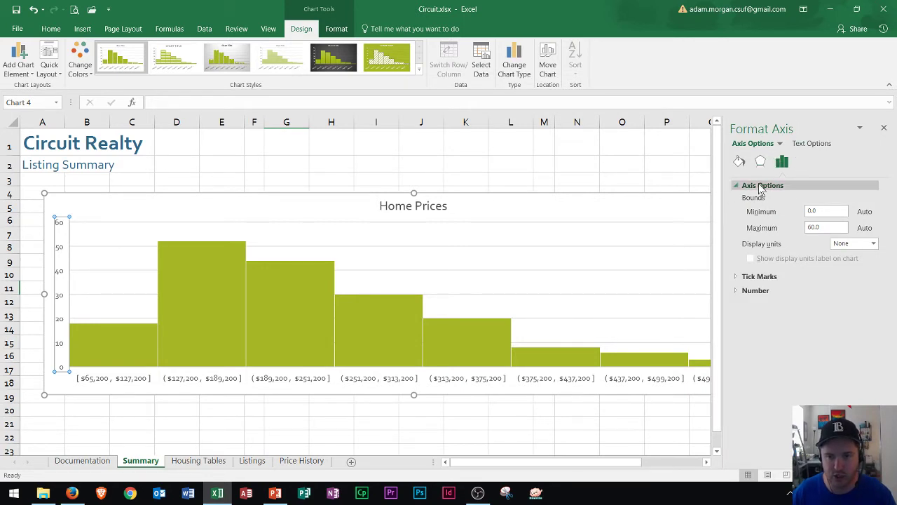
{"action": "left_click_drag", "start_coordinate": [826, 227], "coordinate": [790, 240]}
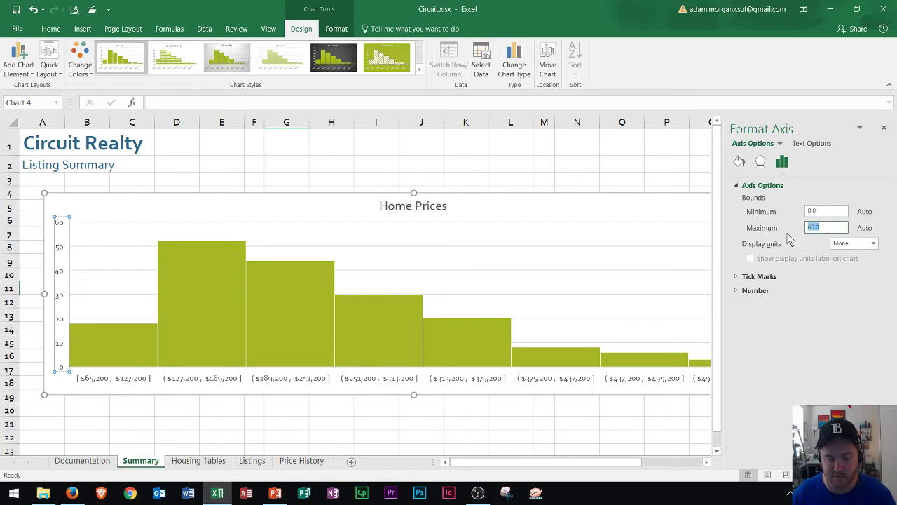
{"action": "type", "text": "50"}
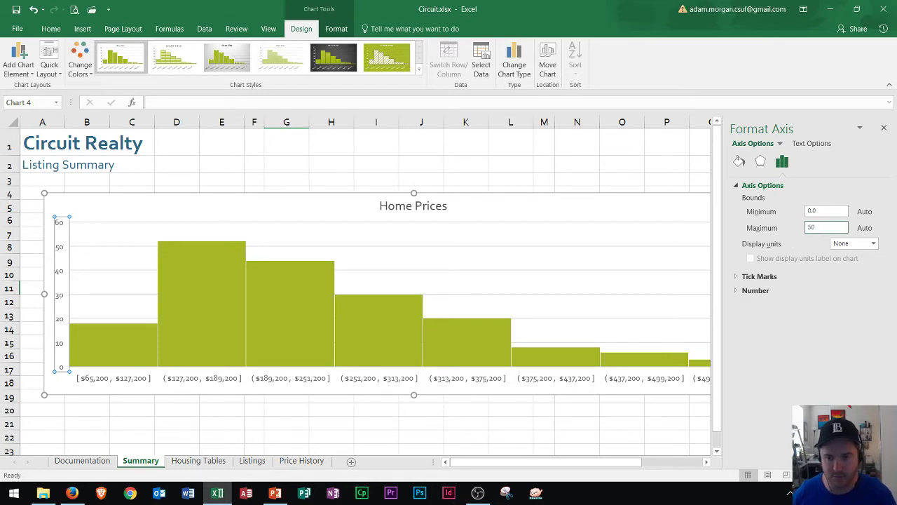
{"action": "key", "text": "Return"}
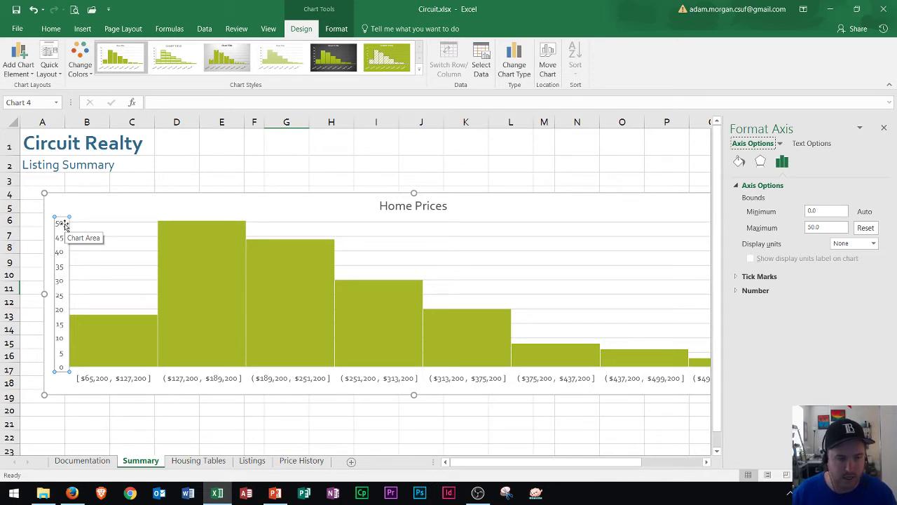
Examine the histogram's bars one by one across the price ranges
{"action": "left_click", "coordinate": [118, 343]}
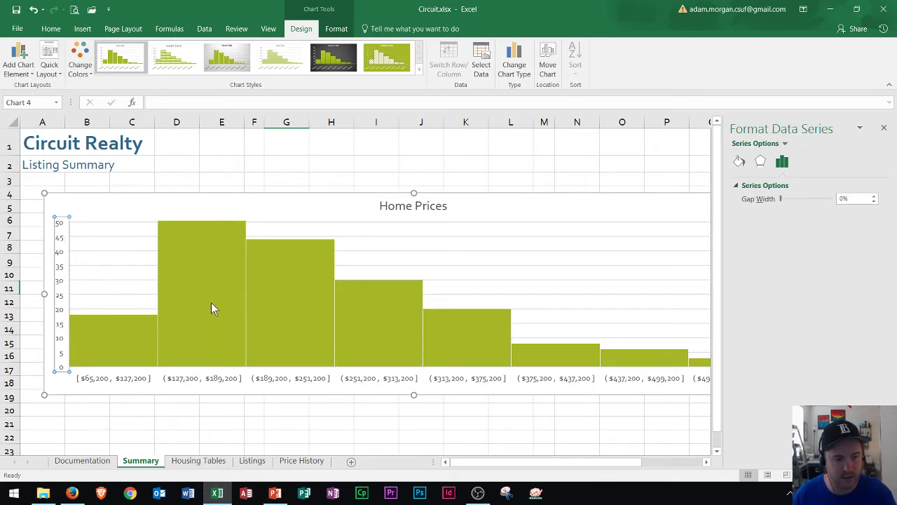
{"action": "left_click", "coordinate": [211, 302]}
{"action": "left_click", "coordinate": [290, 308]}
{"action": "left_click", "coordinate": [403, 305]}
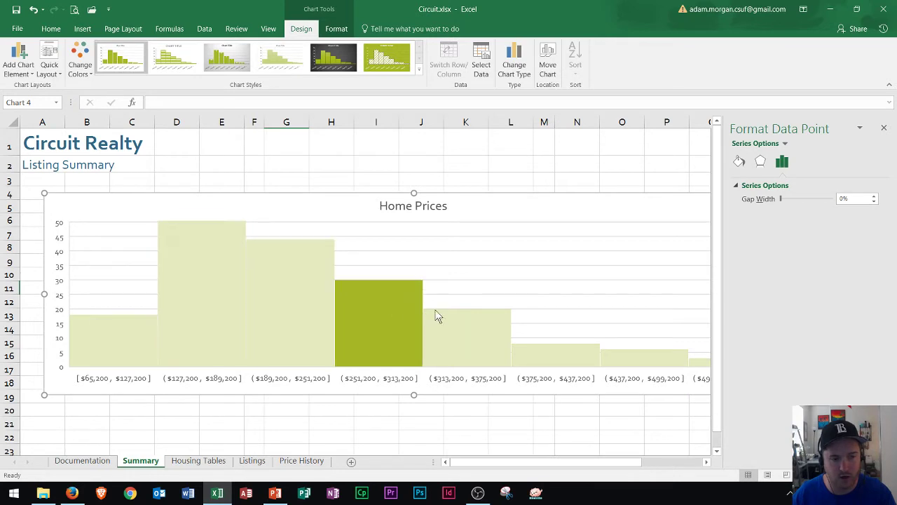
{"action": "left_click", "coordinate": [468, 326]}
{"action": "left_click", "coordinate": [575, 355]}
{"action": "left_click", "coordinate": [644, 355]}
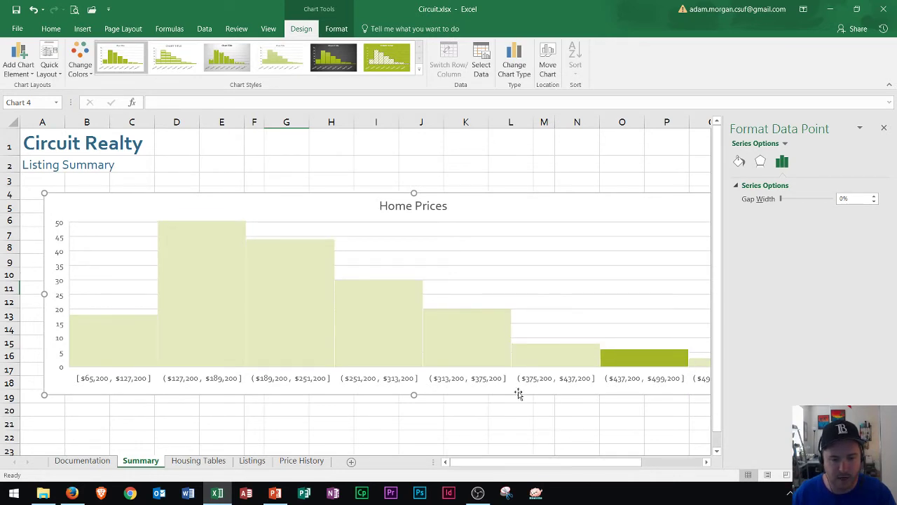
Set the number of bins on the histogram's horizontal axis to 6
{"action": "left_click", "coordinate": [449, 382]}
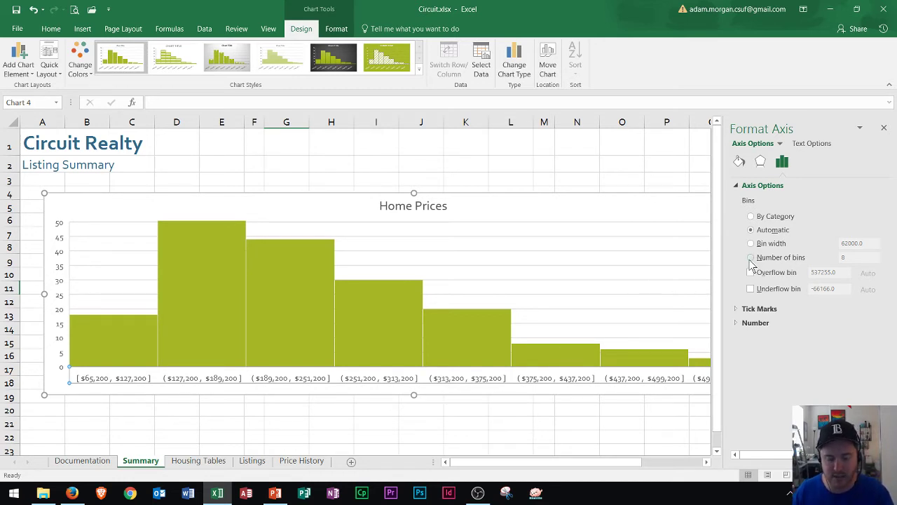
{"action": "left_click", "coordinate": [751, 258]}
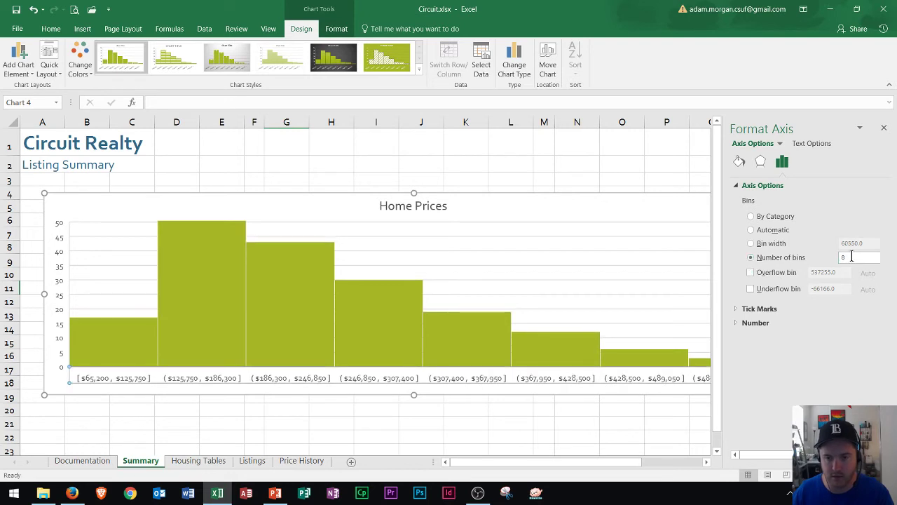
{"action": "double_click", "coordinate": [856, 256]}
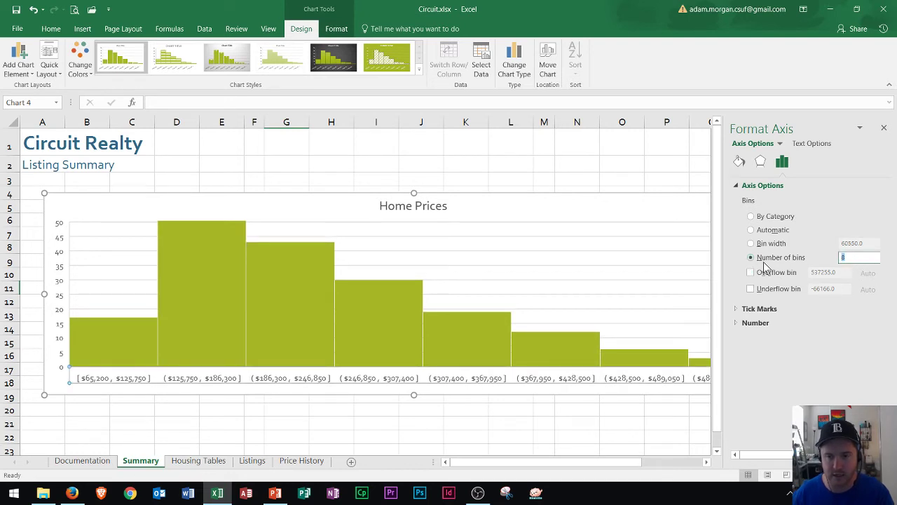
{"action": "type", "text": "6"}
{"action": "key", "text": "Return"}
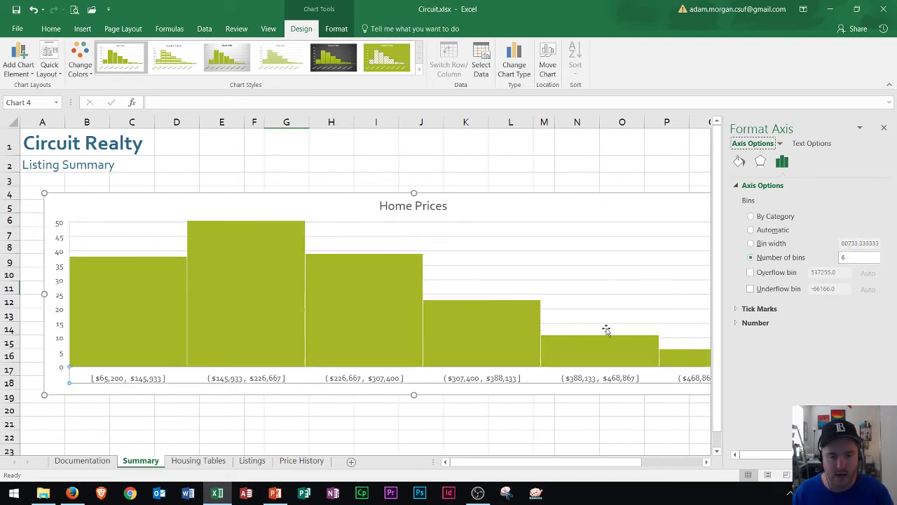
Narrow the Home Prices histogram so its right edge ends near the end of column P
{"action": "left_click_drag", "start_coordinate": [587, 463], "coordinate": [663, 463]}
{"action": "left_click_drag", "start_coordinate": [560, 293], "coordinate": [461, 294]}
{"action": "left_click_drag", "start_coordinate": [575, 461], "coordinate": [341, 451]}
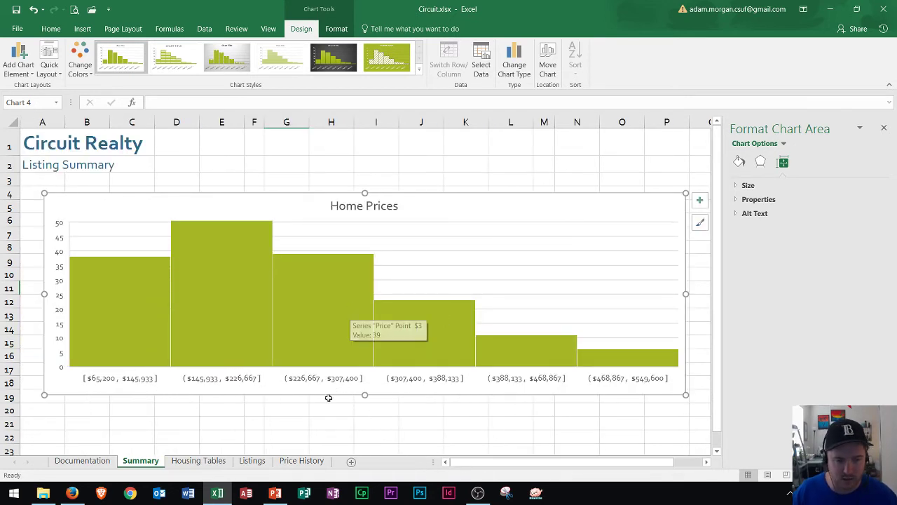
Enable the overflow bin on the histogram's horizontal axis and set it to 350000
{"action": "left_click", "coordinate": [404, 378]}
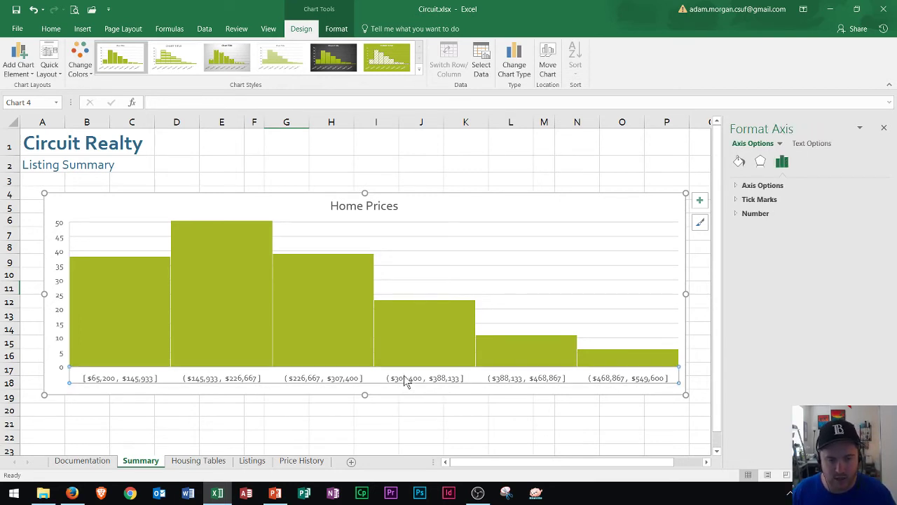
{"action": "left_click", "coordinate": [737, 187]}
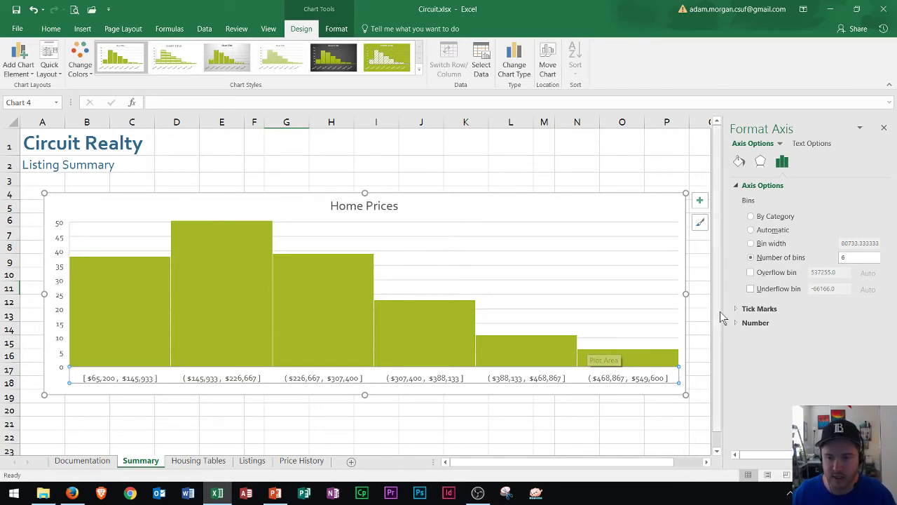
{"action": "left_click", "coordinate": [751, 274]}
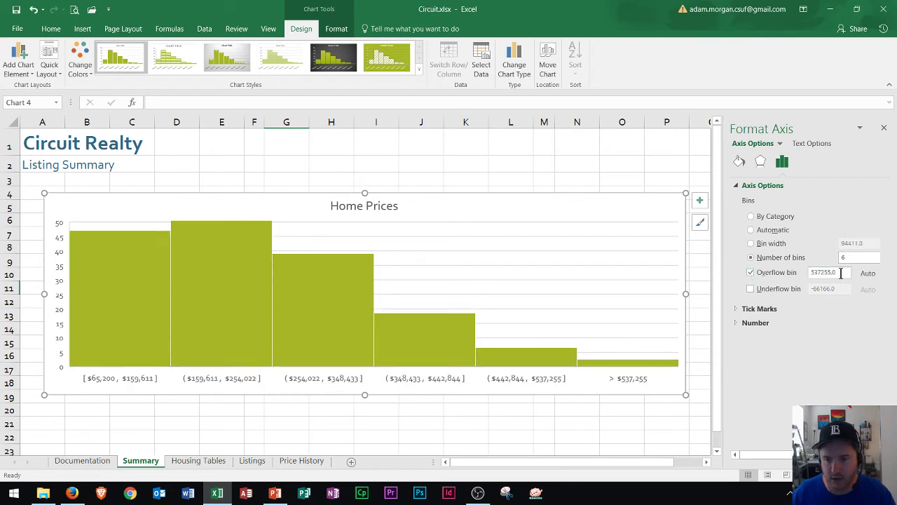
{"action": "key", "text": "Tab"}
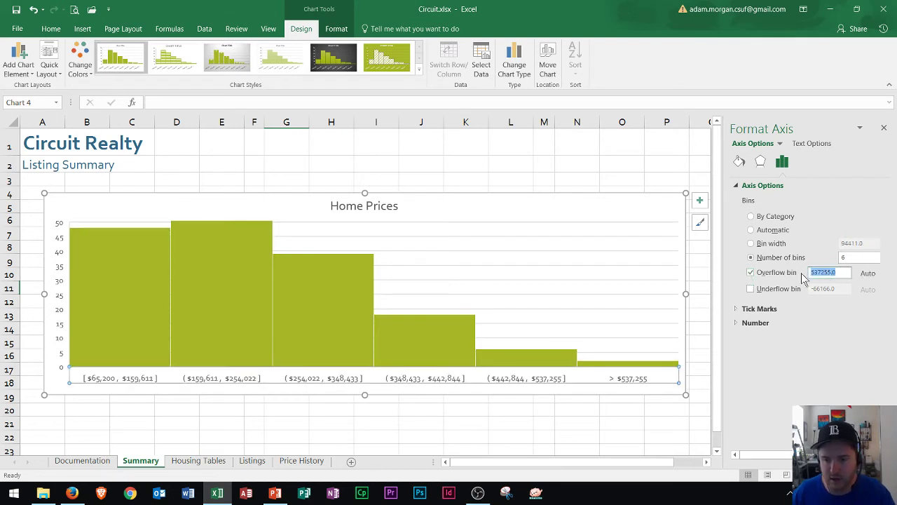
{"action": "type", "text": "350000"}
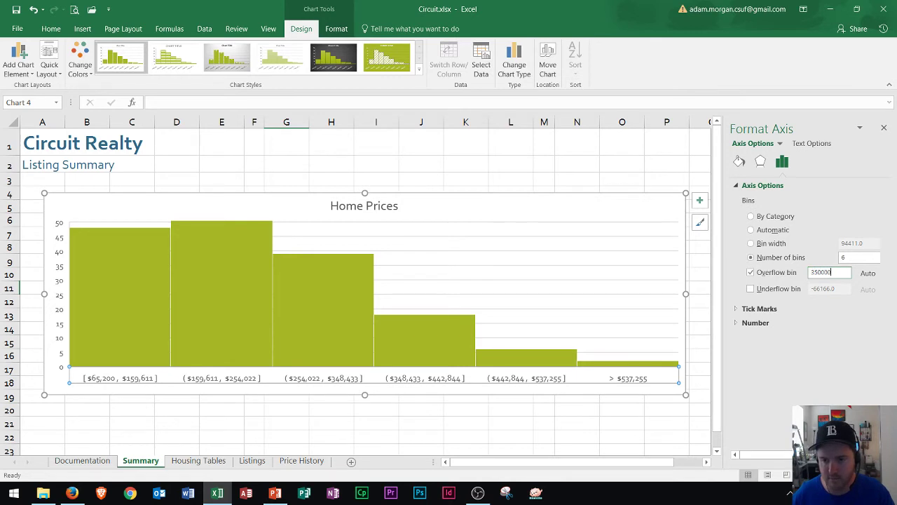
{"action": "key", "text": "Return"}
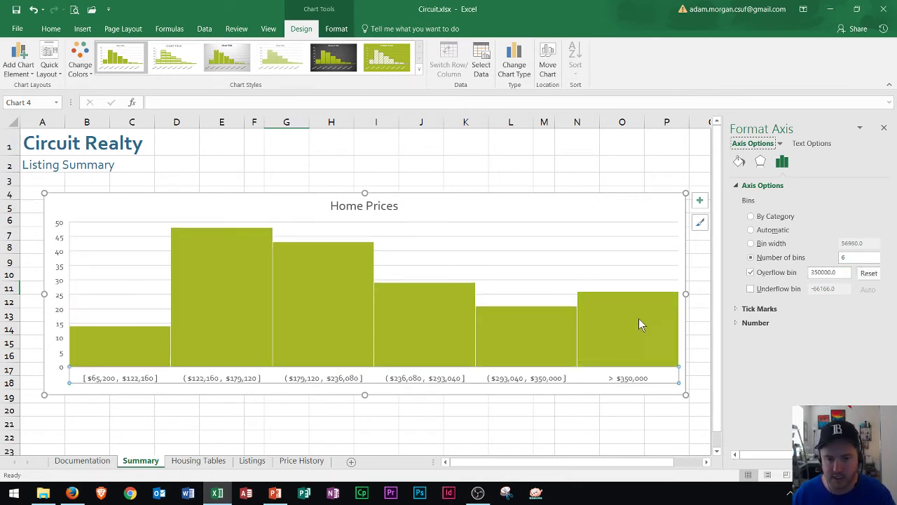
{"action": "mouse_move", "coordinate": [650, 321]}
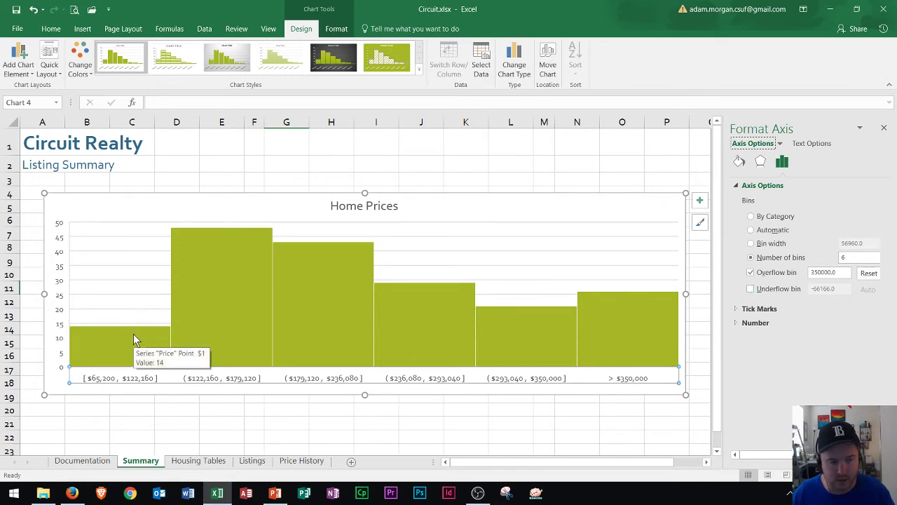
Enable the underflow bin on the histogram's horizontal axis and set it to 150000
{"action": "left_click", "coordinate": [750, 289]}
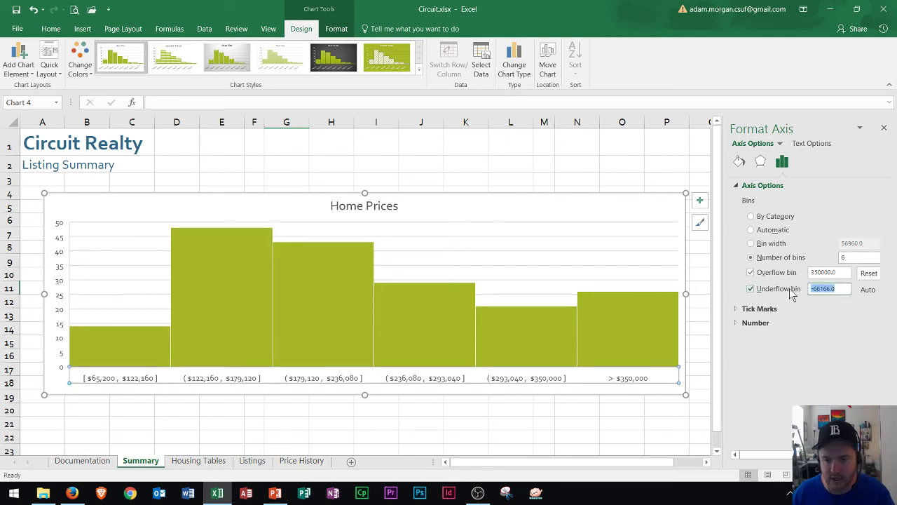
{"action": "type", "text": "150"}
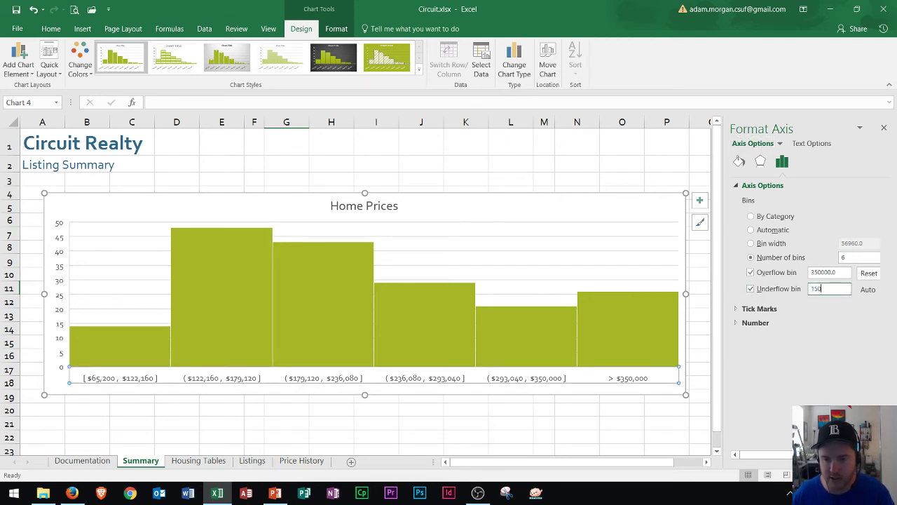
{"action": "type", "text": "000"}
{"action": "key", "text": "Return"}
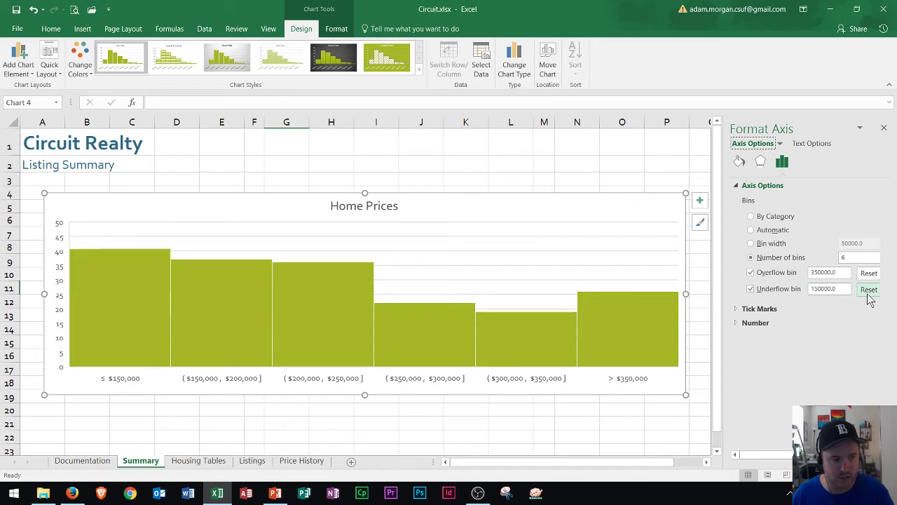
Inspect the values of the histogram's bars, view the source data on the Listings sheet and return to the Summary sheet
{"action": "mouse_move", "coordinate": [148, 326]}
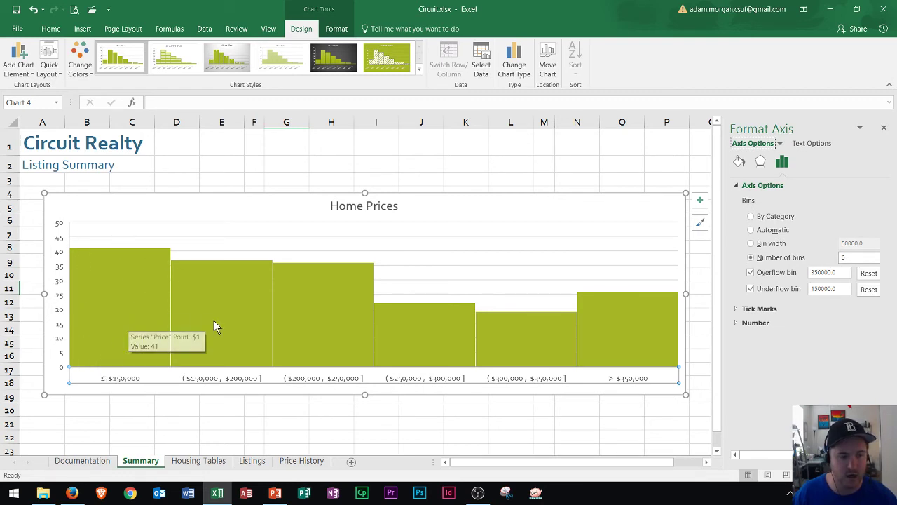
{"action": "mouse_move", "coordinate": [339, 305]}
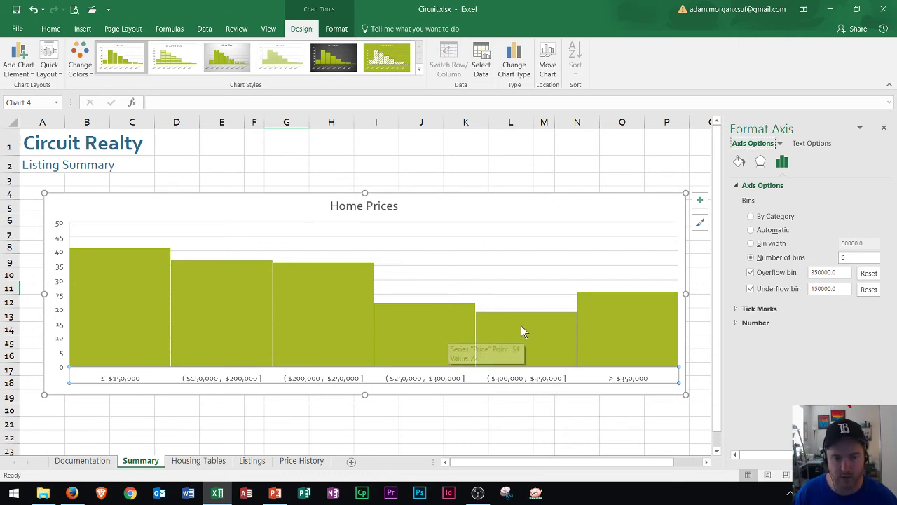
{"action": "mouse_move", "coordinate": [539, 328]}
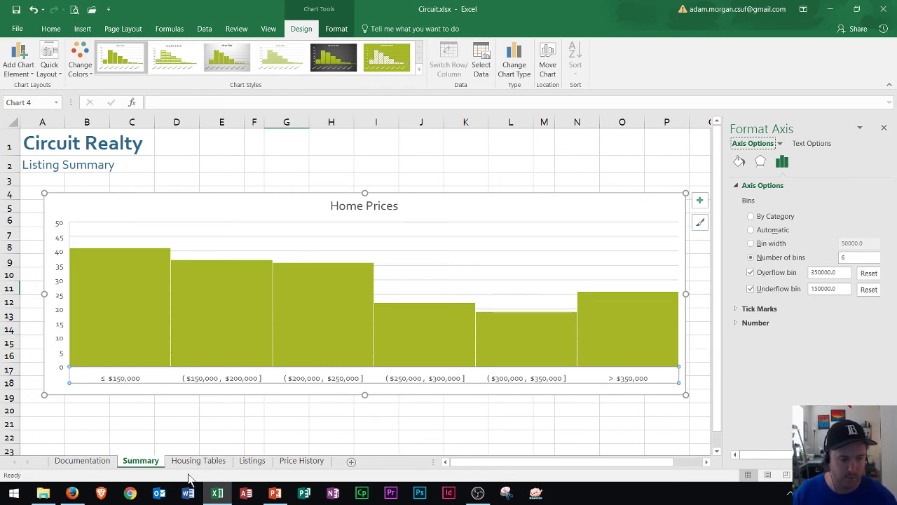
{"action": "left_click", "coordinate": [249, 462]}
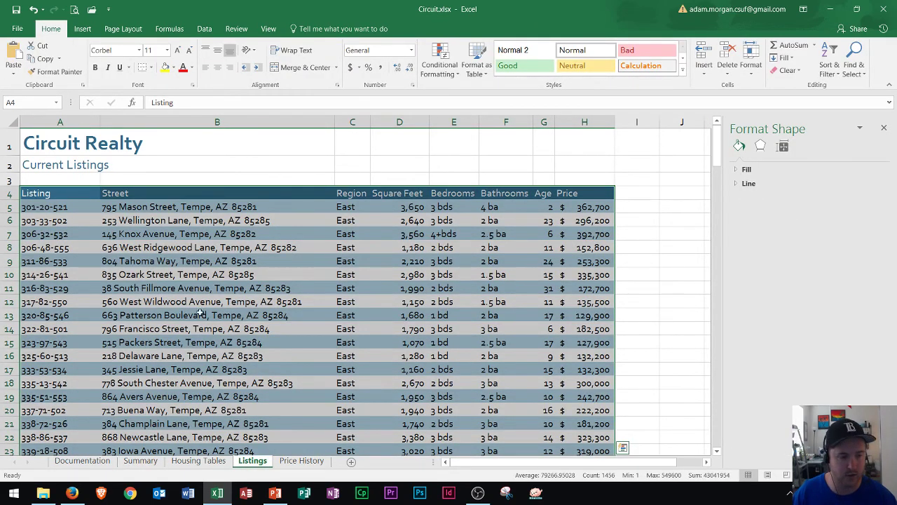
{"action": "left_click", "coordinate": [143, 463]}
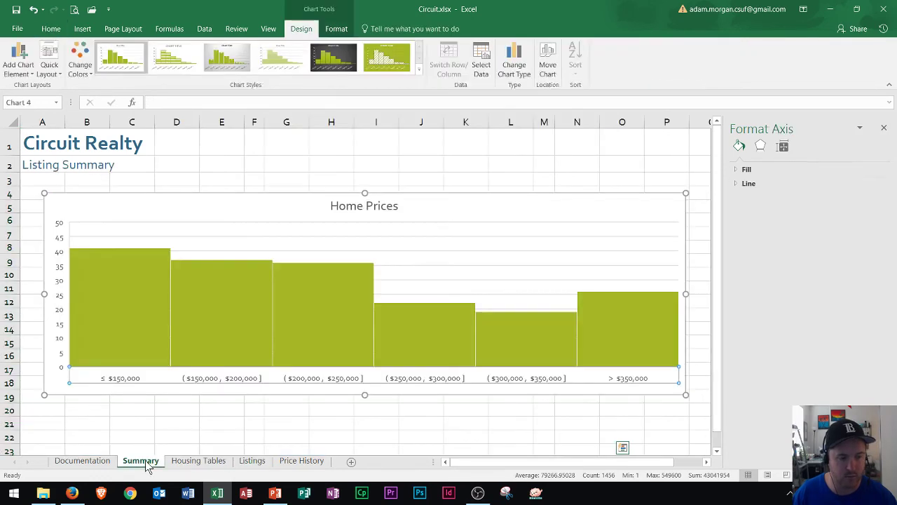